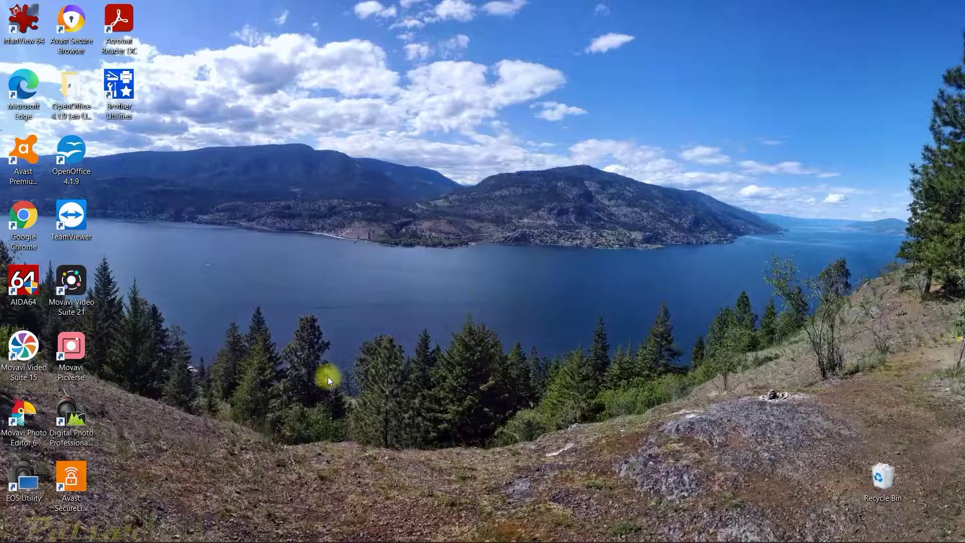
Step: Bring the Premiere Pro project with the DSCN8829 sequence and its V1 clip to the front
{"action": "left_click", "coordinate": [281, 534]}
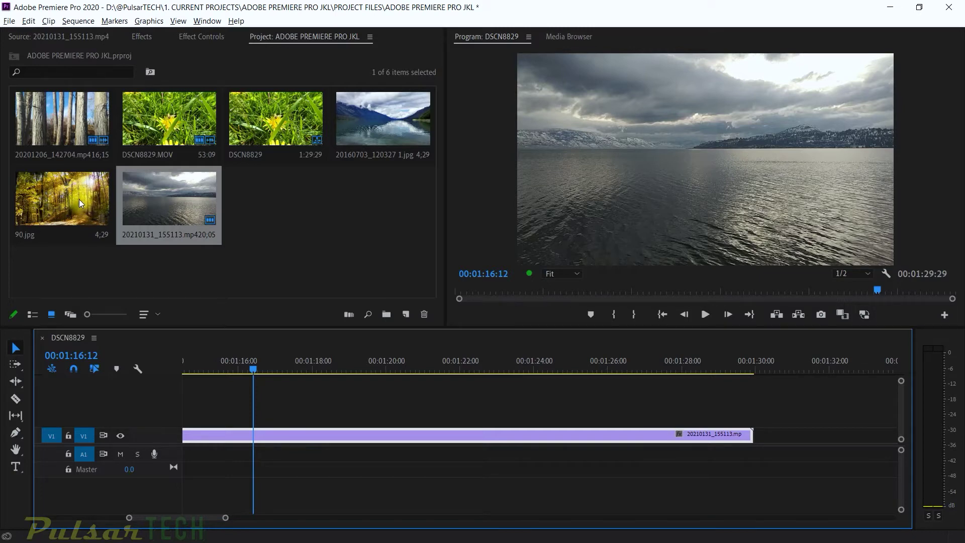
{"action": "key", "text": "ctrl+s"}
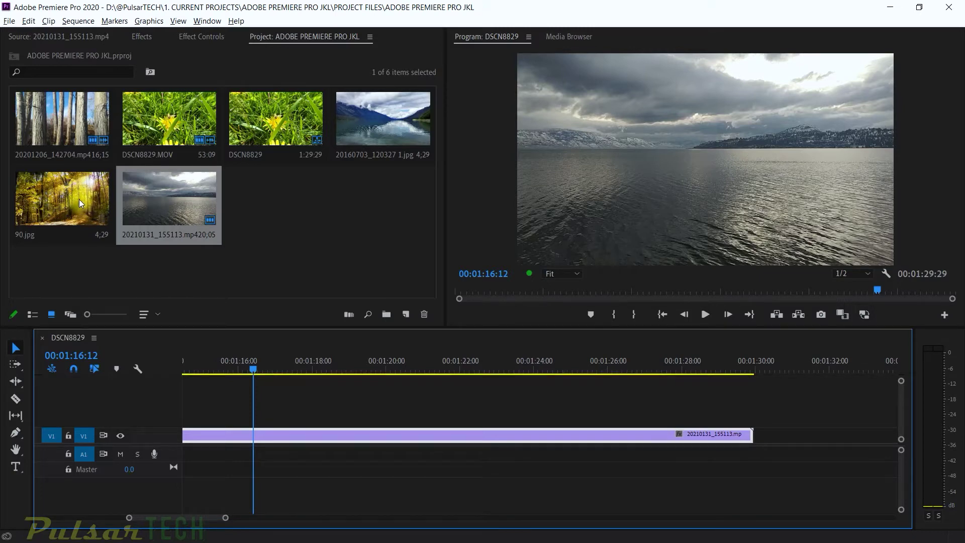
{"action": "left_click_drag", "start_coordinate": [79, 199], "coordinate": [224, 416]}
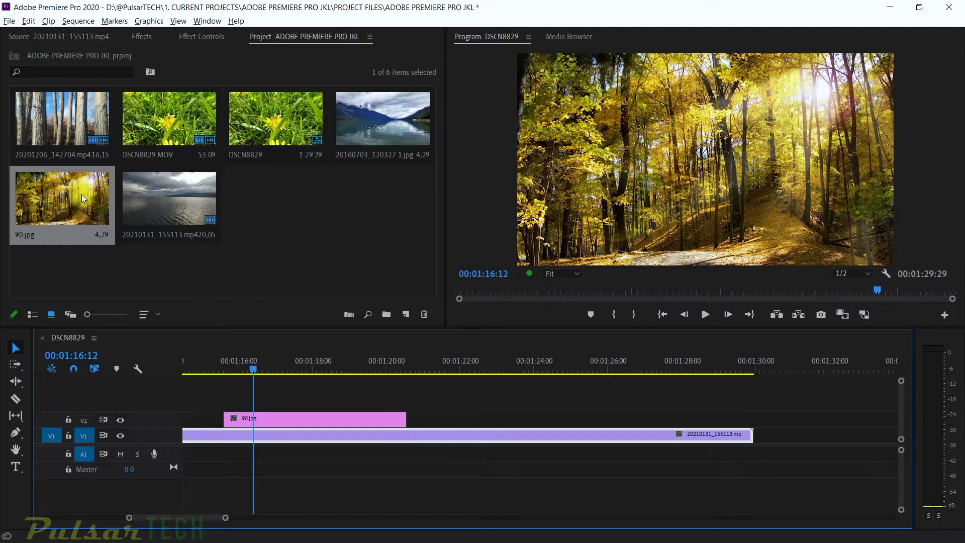
{"action": "left_click_drag", "start_coordinate": [83, 197], "coordinate": [262, 402]}
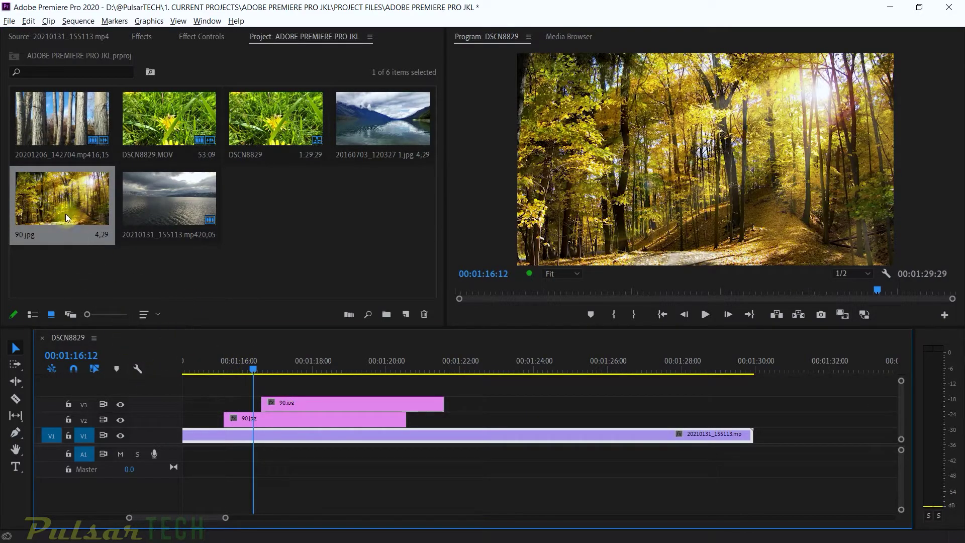
{"action": "left_click_drag", "start_coordinate": [67, 218], "coordinate": [297, 389]}
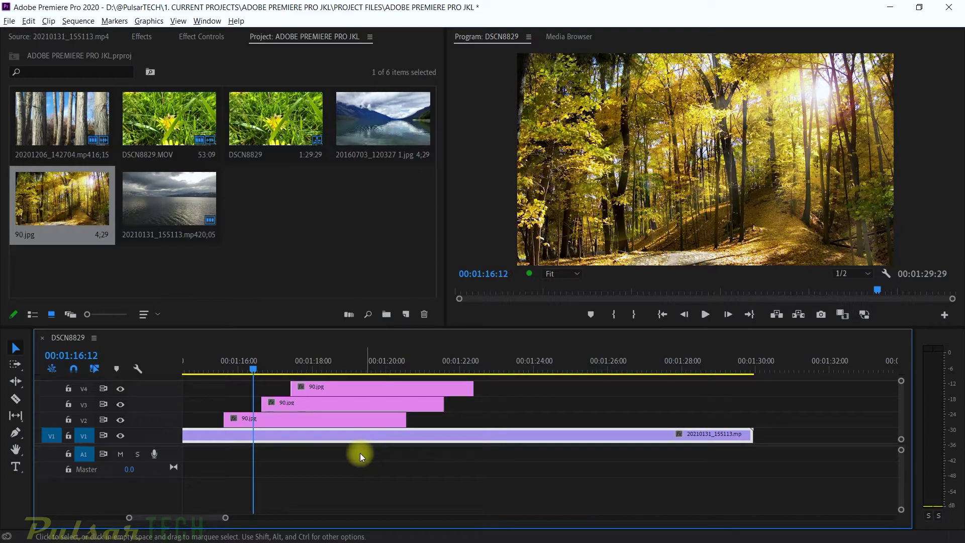
{"action": "left_click", "coordinate": [295, 272]}
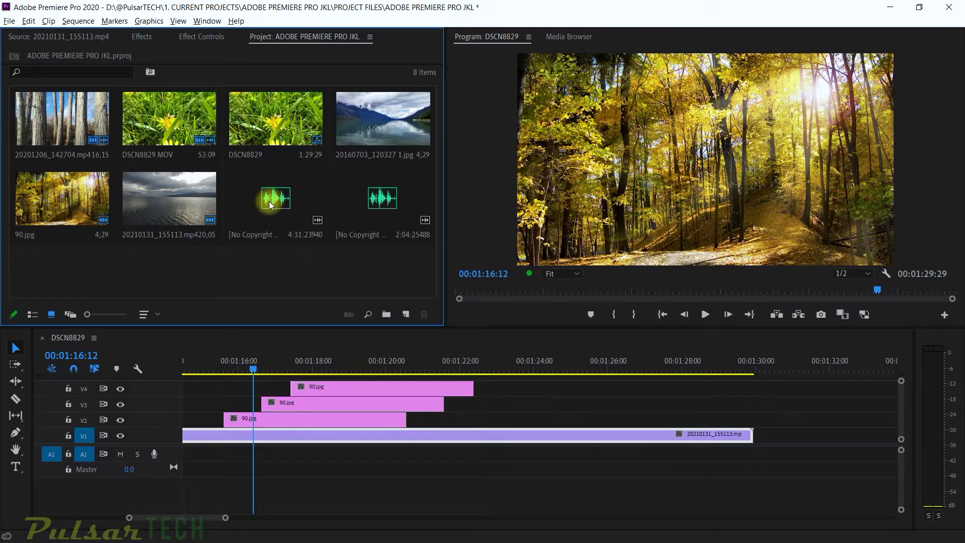
{"action": "left_click_drag", "start_coordinate": [276, 204], "coordinate": [268, 480]}
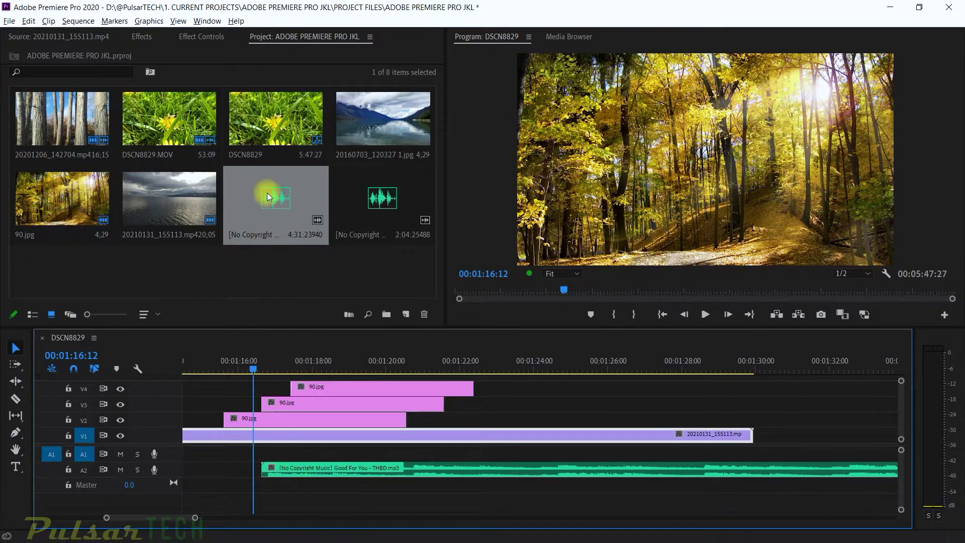
{"action": "left_click_drag", "start_coordinate": [272, 198], "coordinate": [270, 497]}
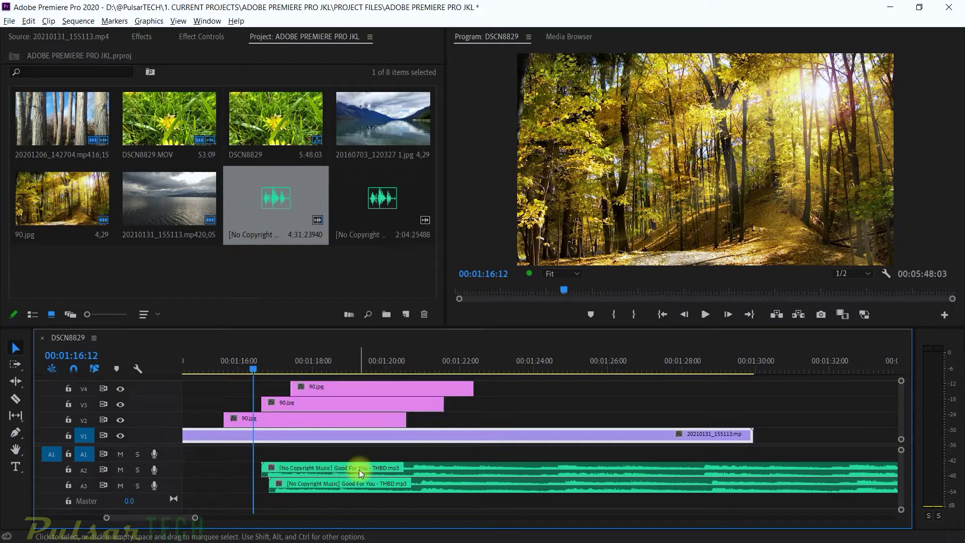
{"action": "key", "text": "ctrl+z"}
{"action": "key", "text": "ctrl+z"}
{"action": "key", "text": "ctrl+z"}
{"action": "key", "text": "ctrl+z"}
{"action": "key", "text": "ctrl+z"}
{"action": "key", "text": "ctrl+z"}
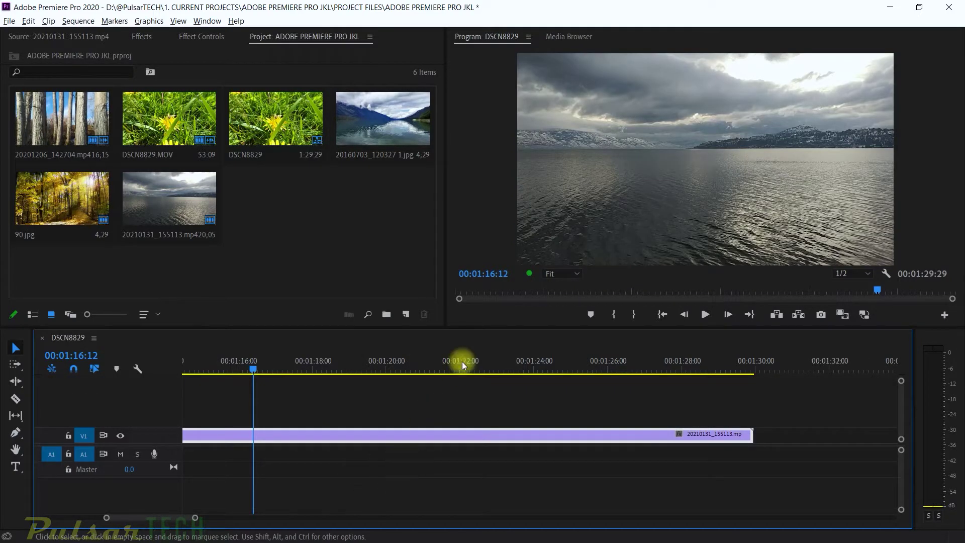
Step: With the playhead at 00:01:18:25, add 5 video tracks and 3 audio tracks to DSCN8829
{"action": "left_click", "coordinate": [294, 360]}
{"action": "left_click", "coordinate": [343, 361]}
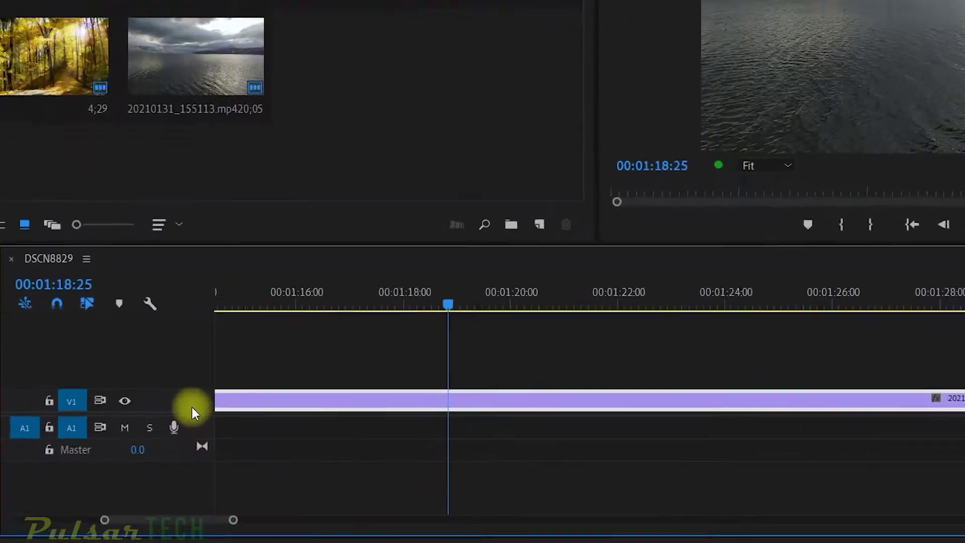
{"action": "right_click", "coordinate": [171, 432]}
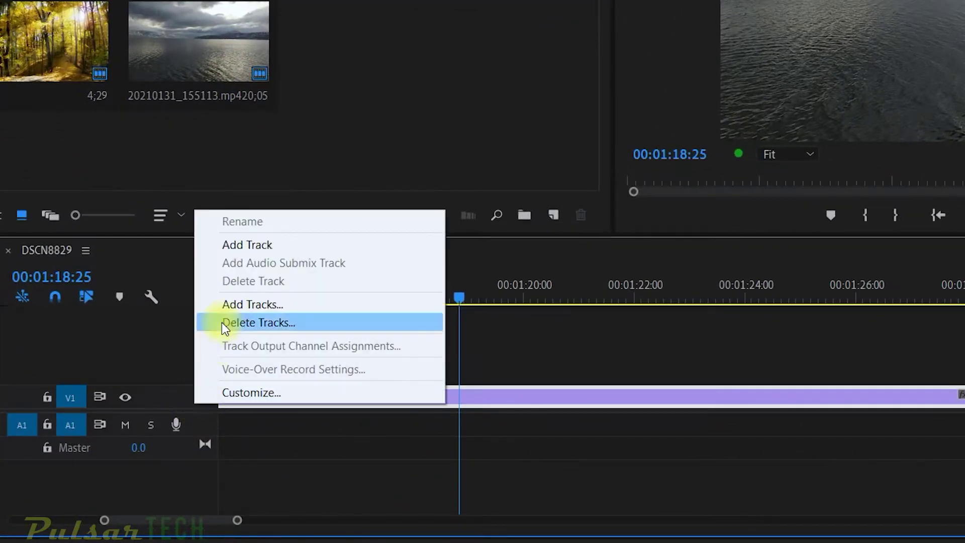
{"action": "left_click", "coordinate": [225, 305]}
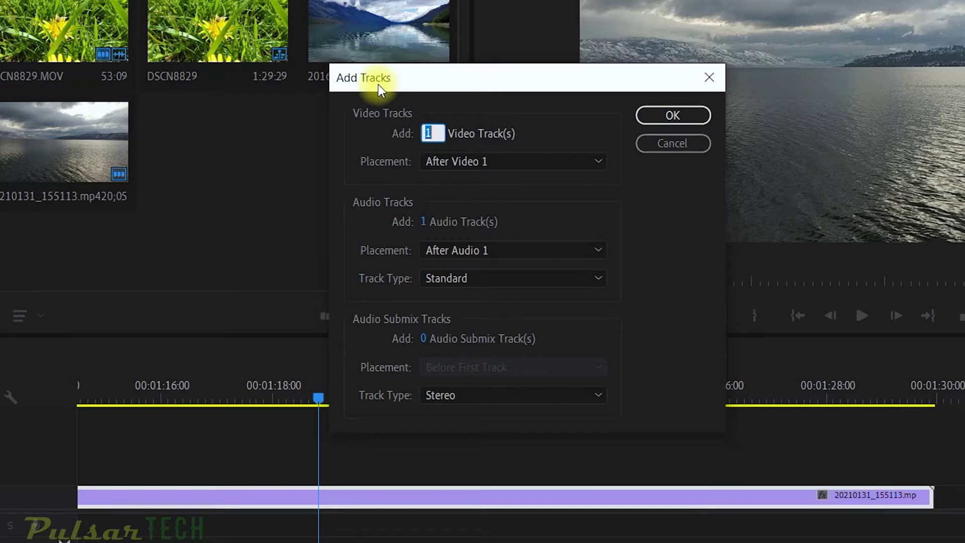
{"action": "left_click", "coordinate": [426, 134]}
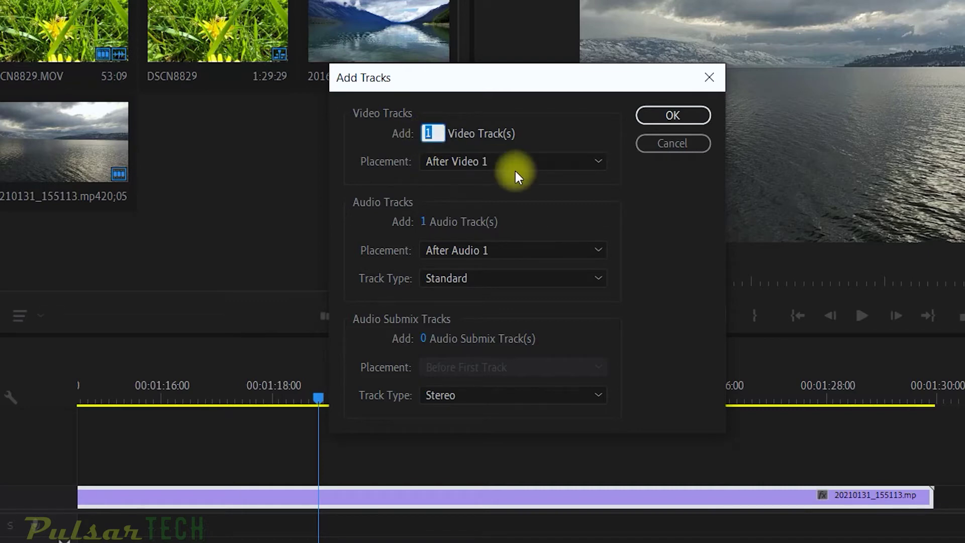
{"action": "type", "text": "5"}
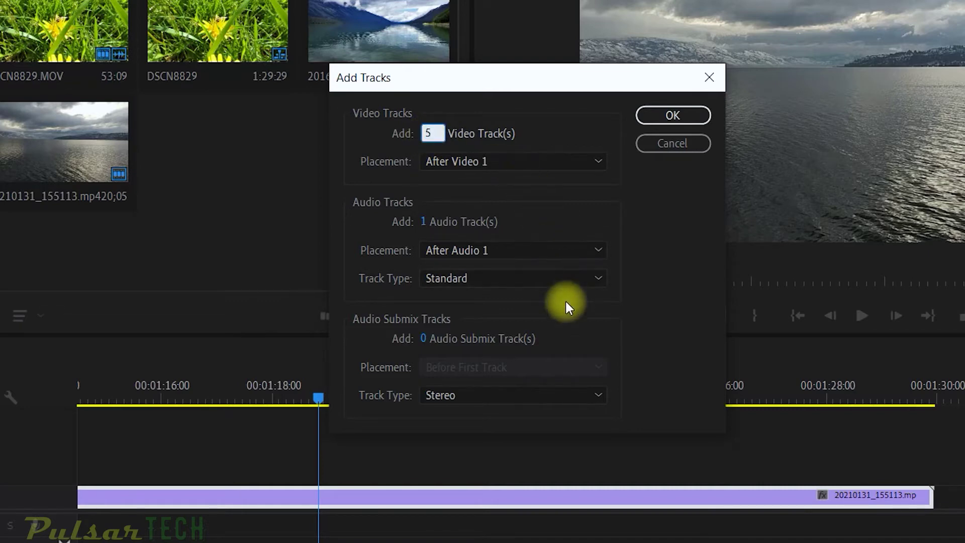
{"action": "left_click", "coordinate": [426, 222]}
{"action": "type", "text": "3"}
{"action": "left_click", "coordinate": [358, 322]}
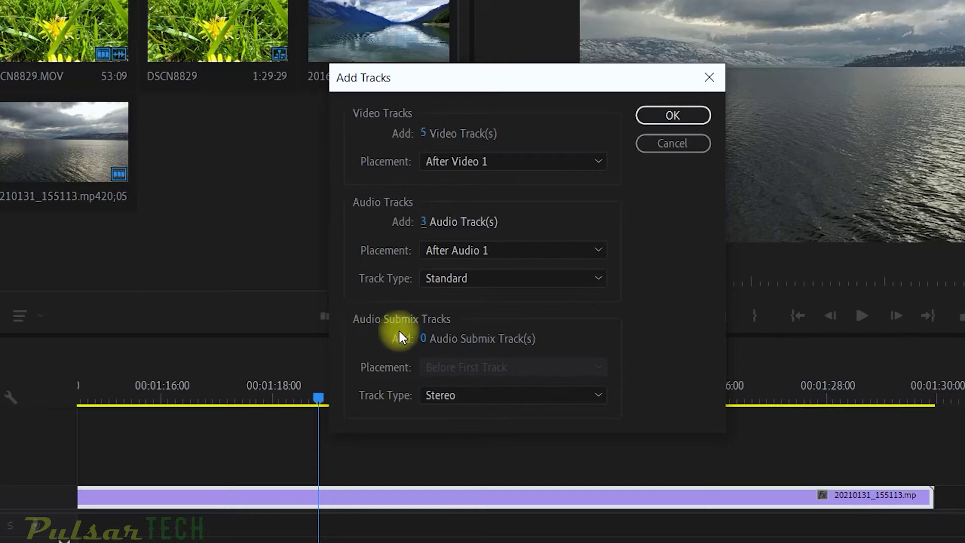
{"action": "left_click", "coordinate": [668, 117]}
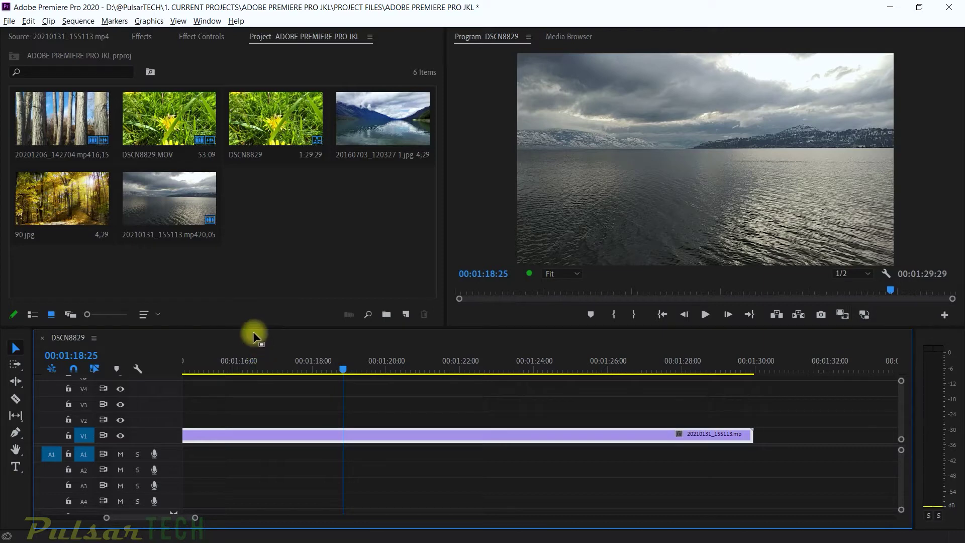
Step: Enlarge the timeline and delete all empty video and audio tracks, keeping only V1 and A1
{"action": "left_click_drag", "start_coordinate": [252, 328], "coordinate": [252, 231]}
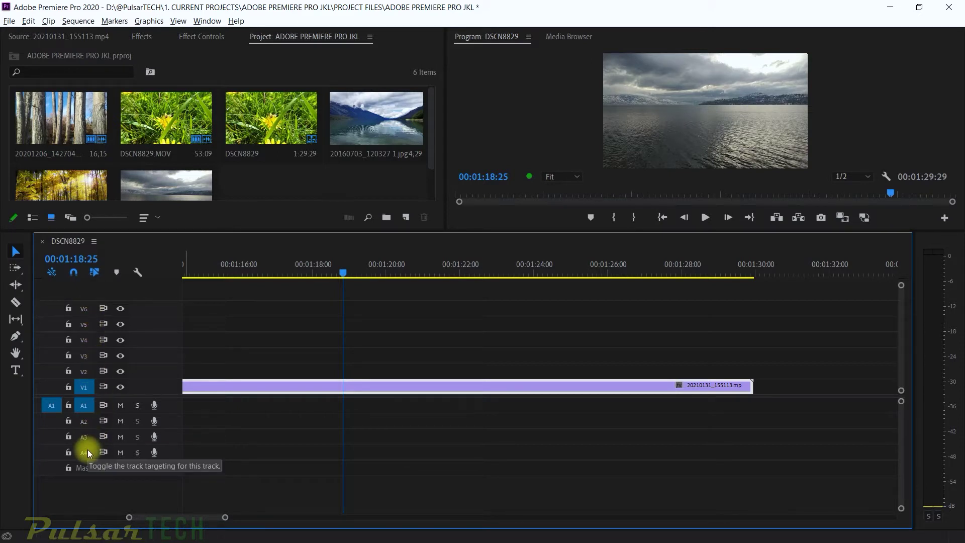
{"action": "right_click", "coordinate": [166, 370]}
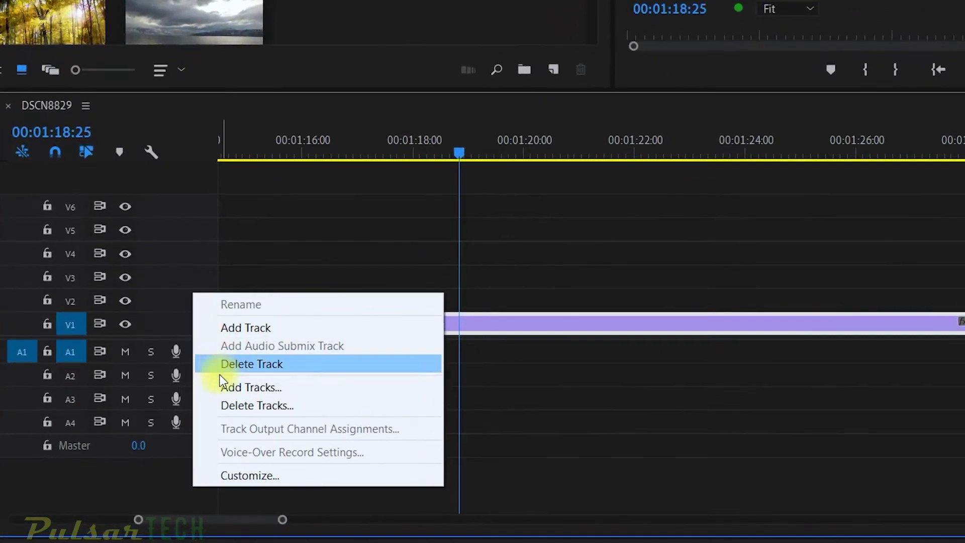
{"action": "left_click", "coordinate": [221, 405]}
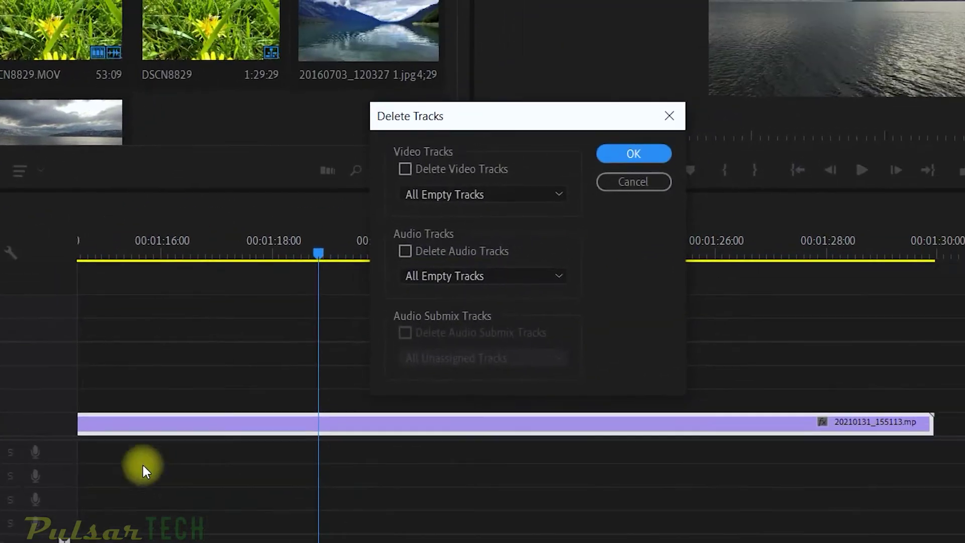
{"action": "left_click", "coordinate": [405, 170]}
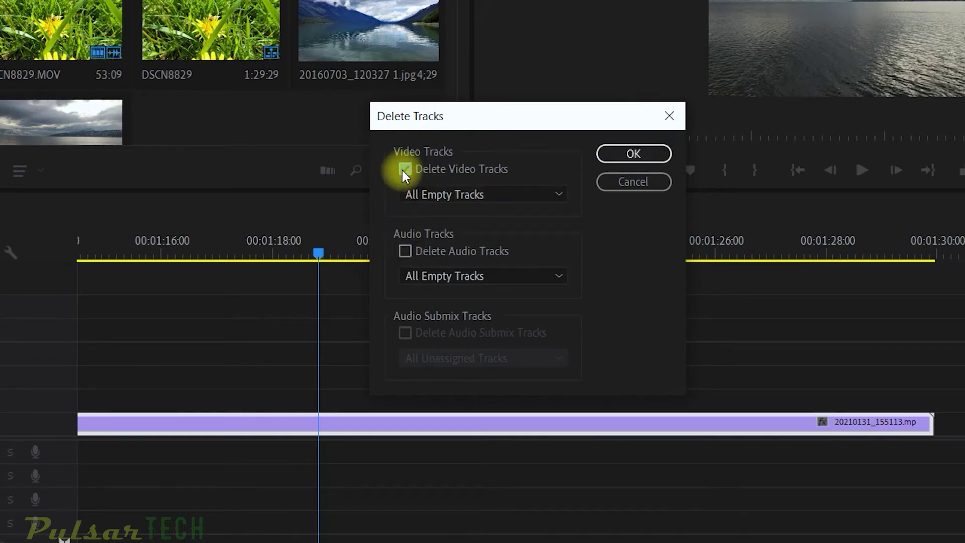
{"action": "left_click", "coordinate": [424, 199]}
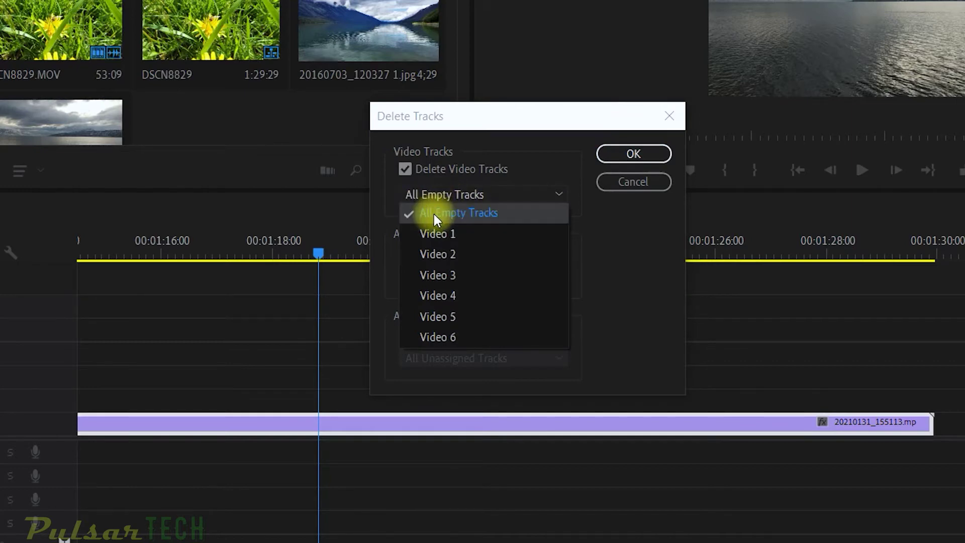
{"action": "left_click", "coordinate": [434, 214]}
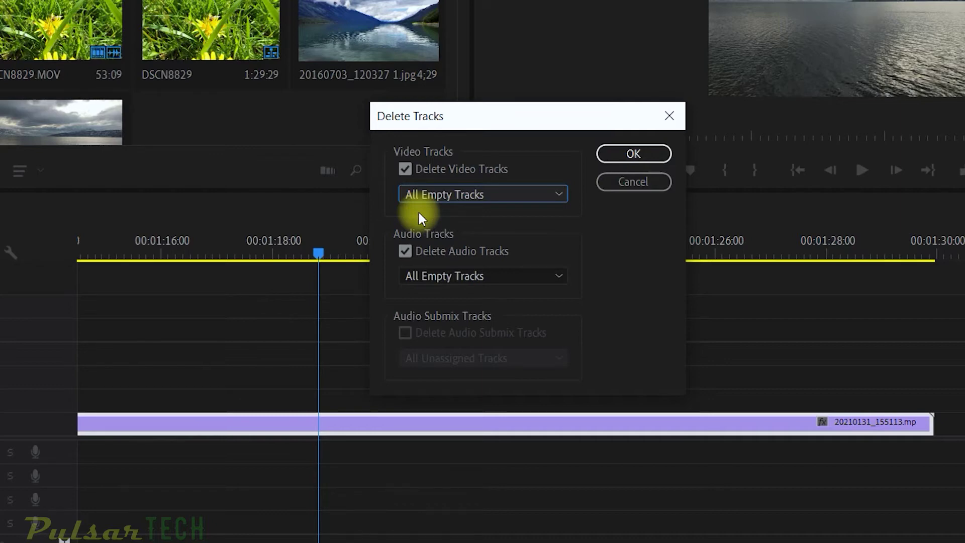
{"action": "left_click", "coordinate": [631, 157]}
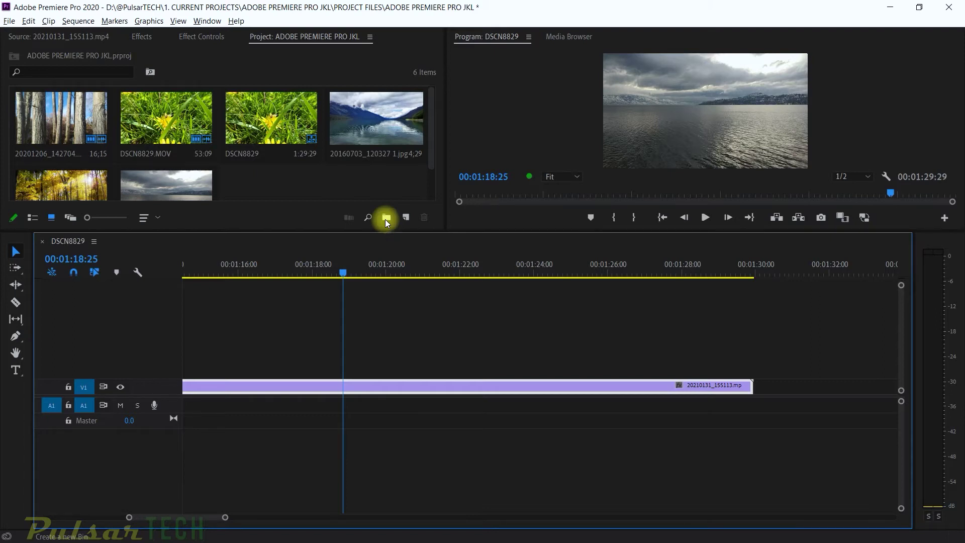
Step: Save the project and add extra tracks through the Sequence menu's Add Tracks dialog
{"action": "key", "text": "ctrl+s"}
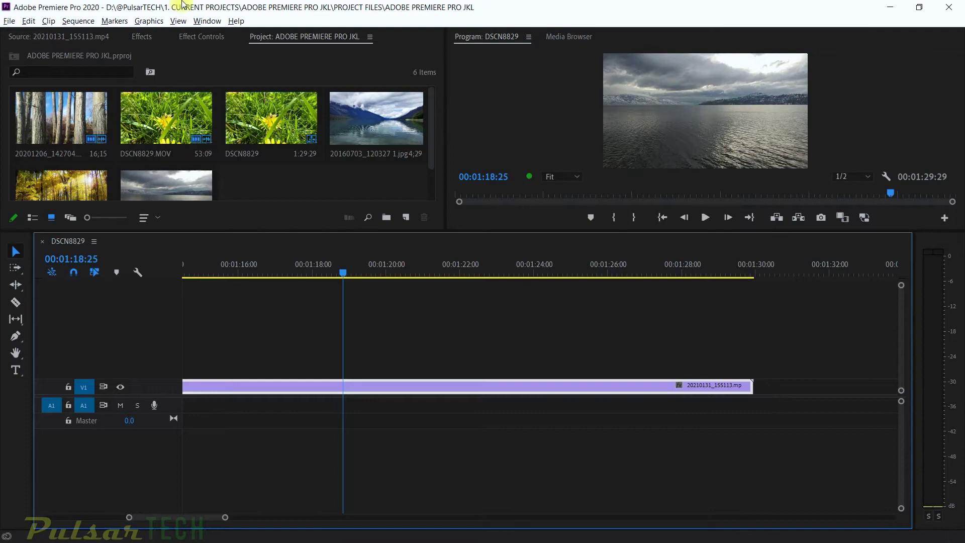
{"action": "left_click", "coordinate": [78, 20]}
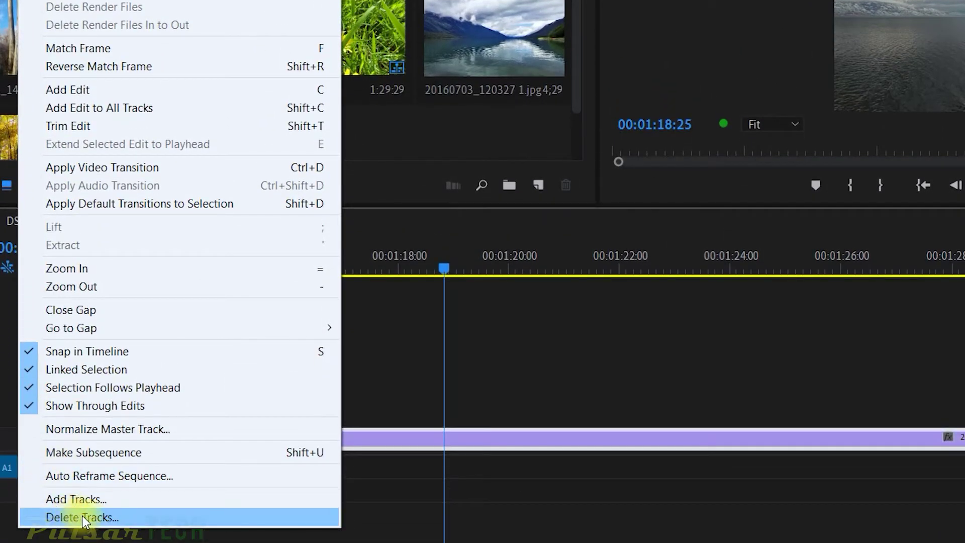
{"action": "left_click", "coordinate": [154, 496]}
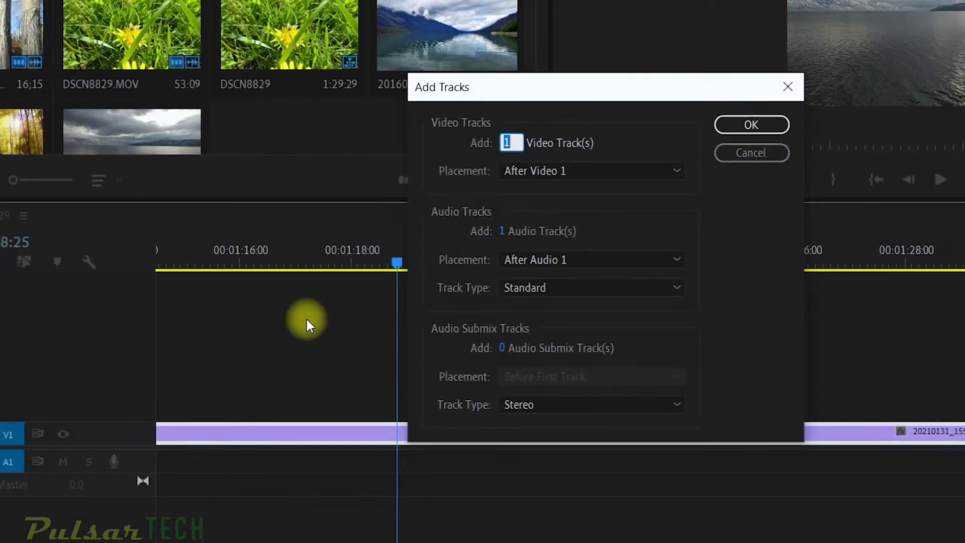
{"action": "left_click", "coordinate": [673, 115]}
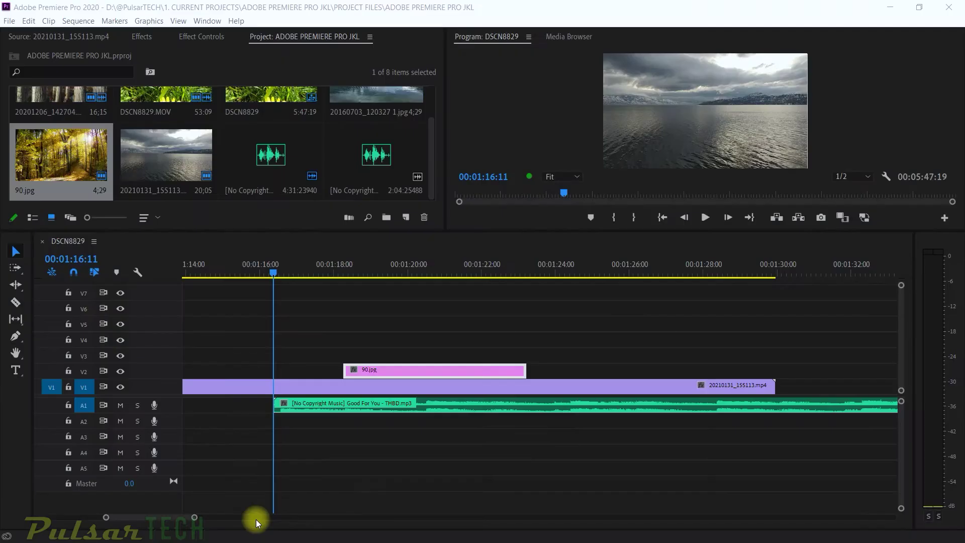
Step: Delete the empty V7, V6 and V5 tracks one at a time, then bring up Delete Tracks
{"action": "right_click", "coordinate": [163, 355]}
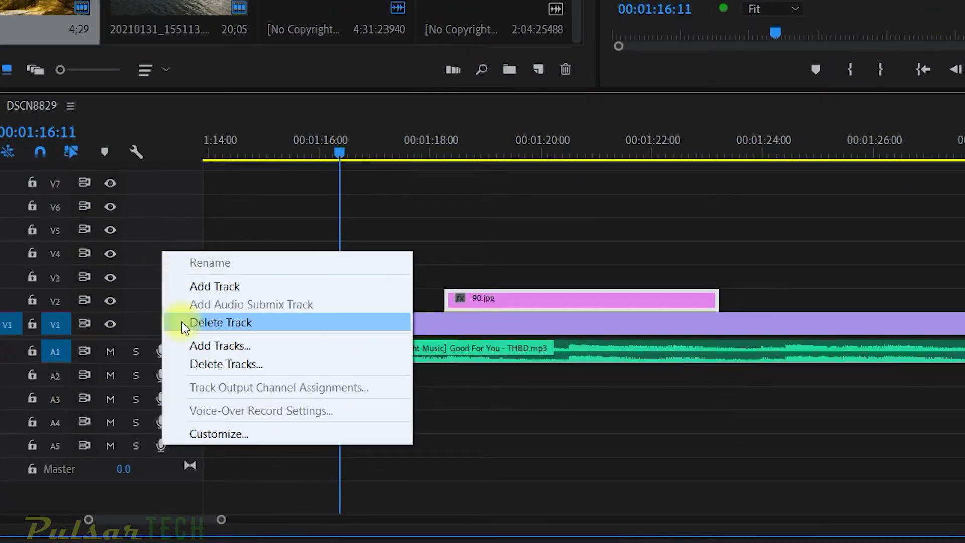
{"action": "left_click", "coordinate": [184, 328]}
{"action": "right_click", "coordinate": [164, 215]}
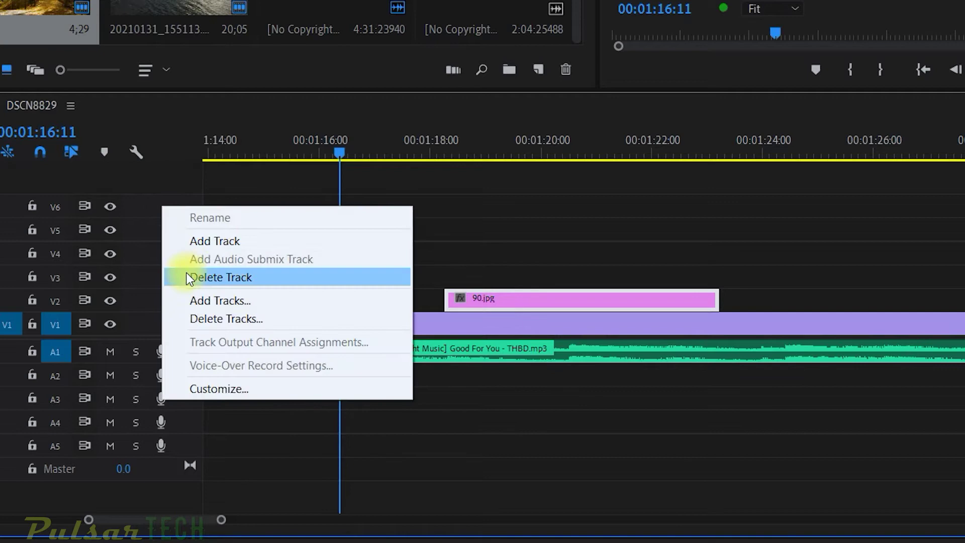
{"action": "left_click", "coordinate": [185, 276]}
{"action": "right_click", "coordinate": [168, 240]}
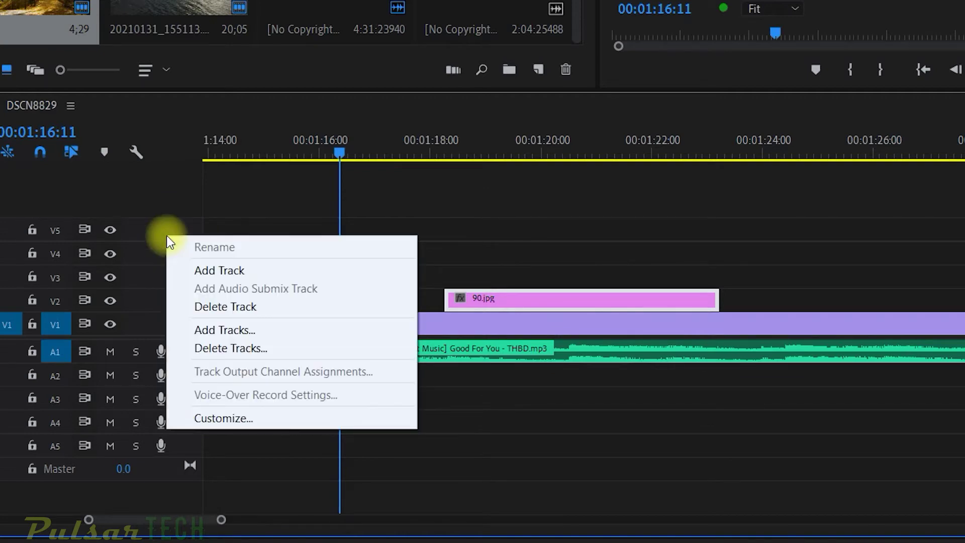
{"action": "left_click", "coordinate": [195, 305]}
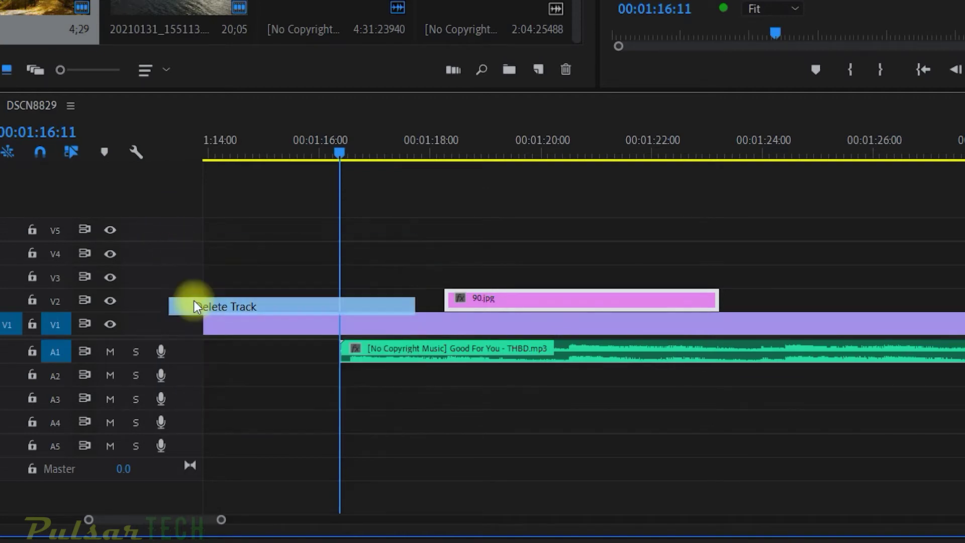
{"action": "right_click", "coordinate": [177, 278]}
{"action": "left_click", "coordinate": [194, 384]}
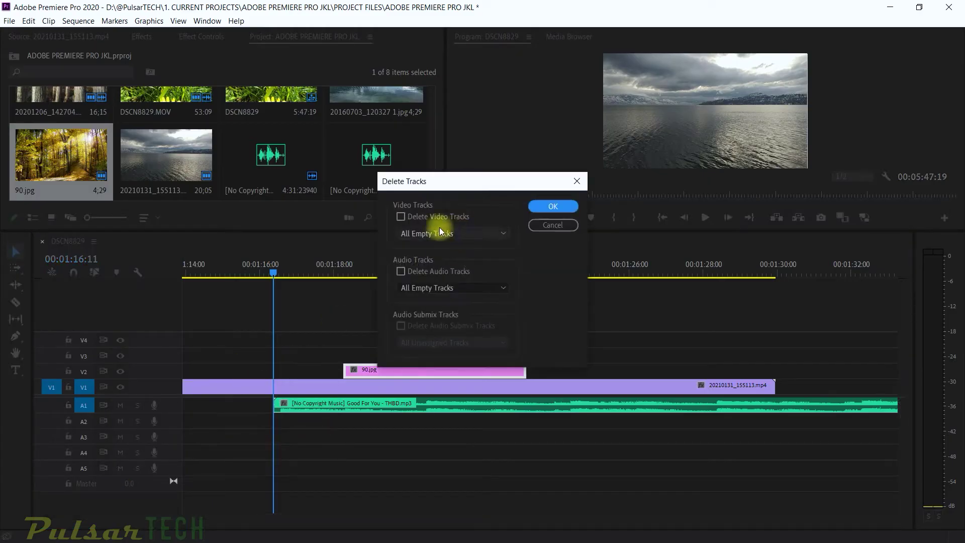
Step: Delete all empty video tracks at once and dismiss the Add Tracks dialog unchanged
{"action": "left_click", "coordinate": [405, 220]}
{"action": "left_click", "coordinate": [550, 219]}
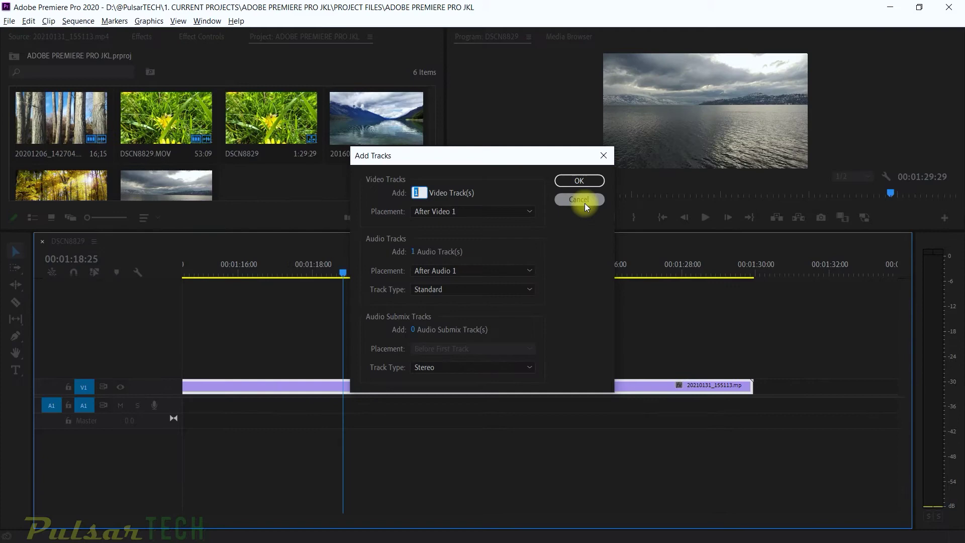
{"action": "left_click", "coordinate": [584, 200]}
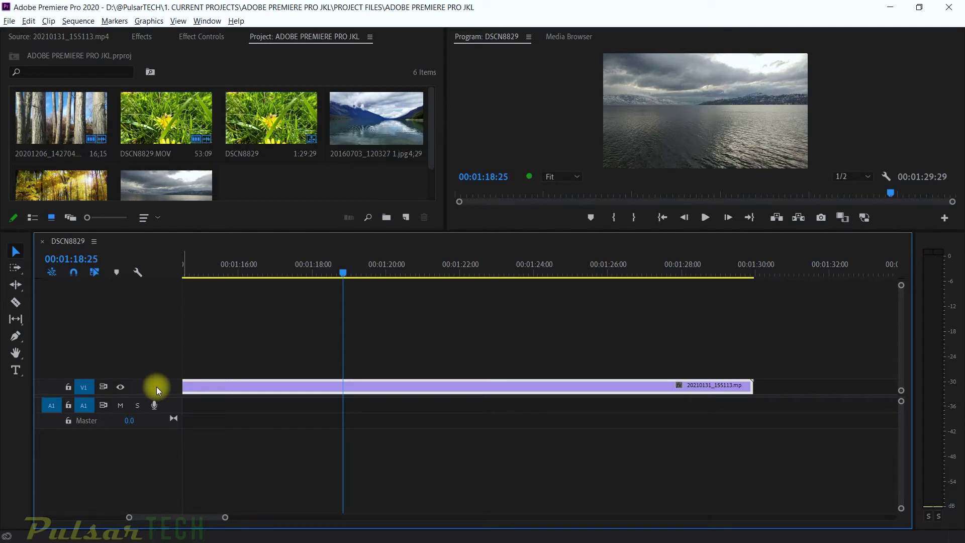
Step: Place the forest image 90.jpg on V2 above the video and play it back
{"action": "mouse_move", "coordinate": [43, 186]}
{"action": "left_mouse_down"}
{"action": "mouse_move", "coordinate": [286, 244]}
{"action": "mouse_move", "coordinate": [370, 362]}
{"action": "mouse_move", "coordinate": [358, 371]}
{"action": "mouse_move", "coordinate": [48, 174]}
{"action": "left_mouse_up"}
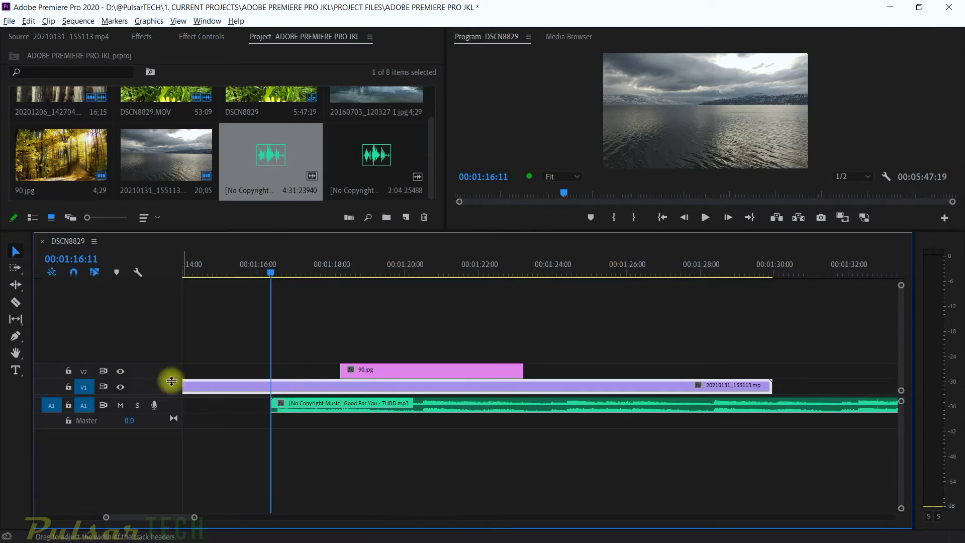
{"action": "left_click", "coordinate": [363, 262]}
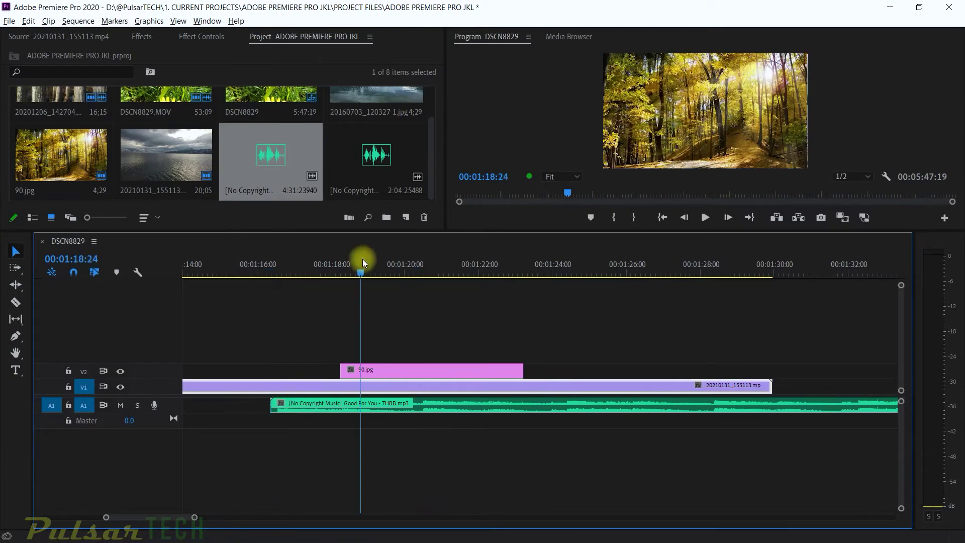
{"action": "key", "text": "space"}
{"action": "key", "text": "space"}
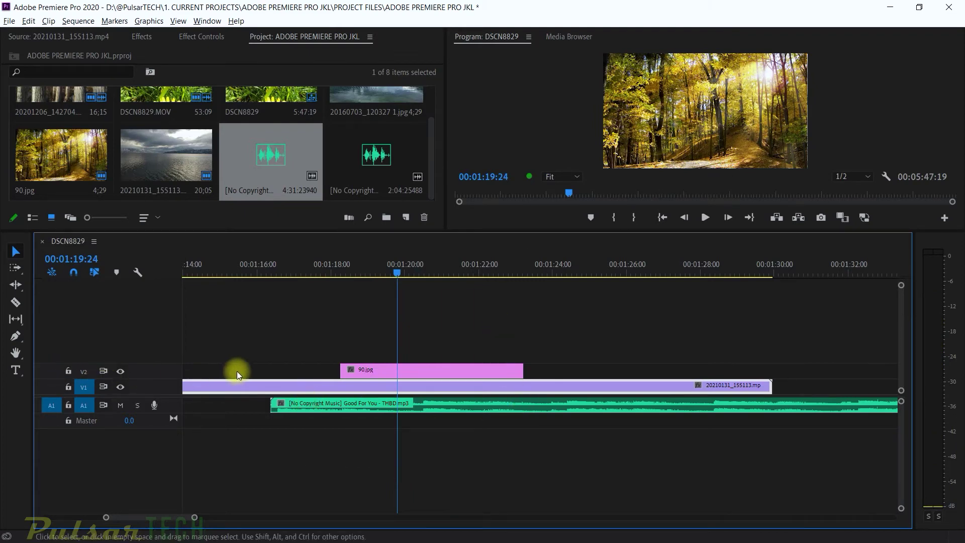
Step: Push 90.jpg upward with Alt+Up to create new video tracks, then return it to V2
{"action": "left_click", "coordinate": [369, 368]}
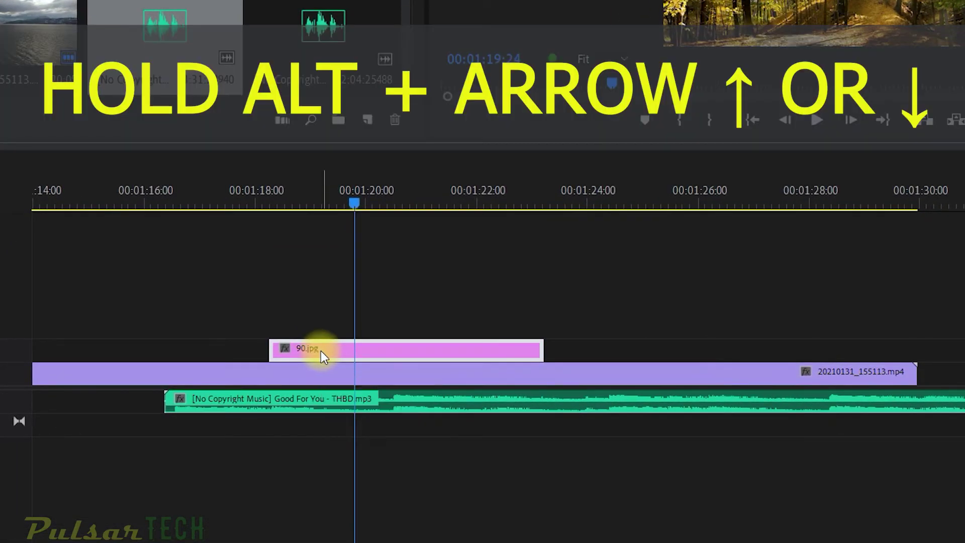
{"action": "key", "text": "alt+Up"}
{"action": "key", "text": "alt+Down"}
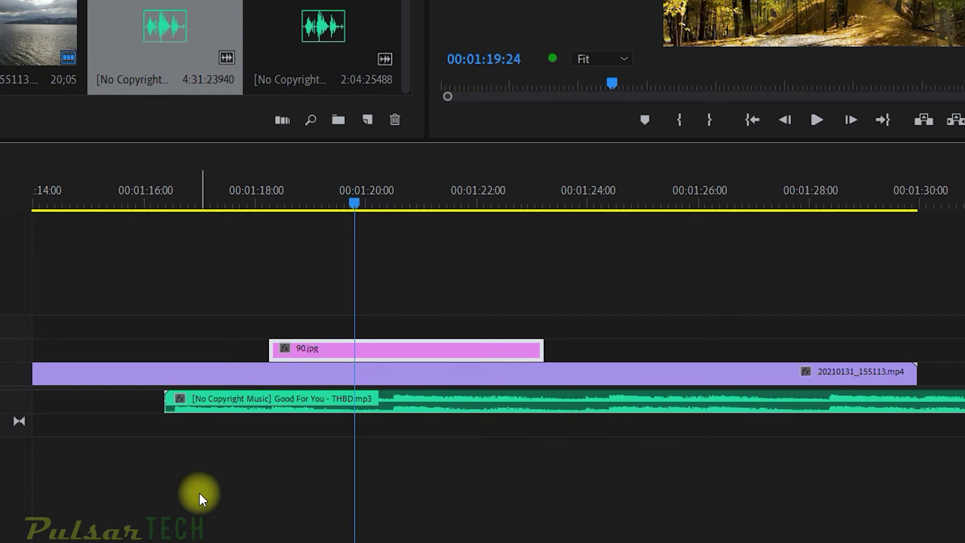
{"action": "key", "text": "alt+Up"}
{"action": "key", "text": "alt+Up"}
{"action": "key", "text": "alt+Up"}
{"action": "key", "text": "alt+Up"}
{"action": "key", "text": "alt+Up"}
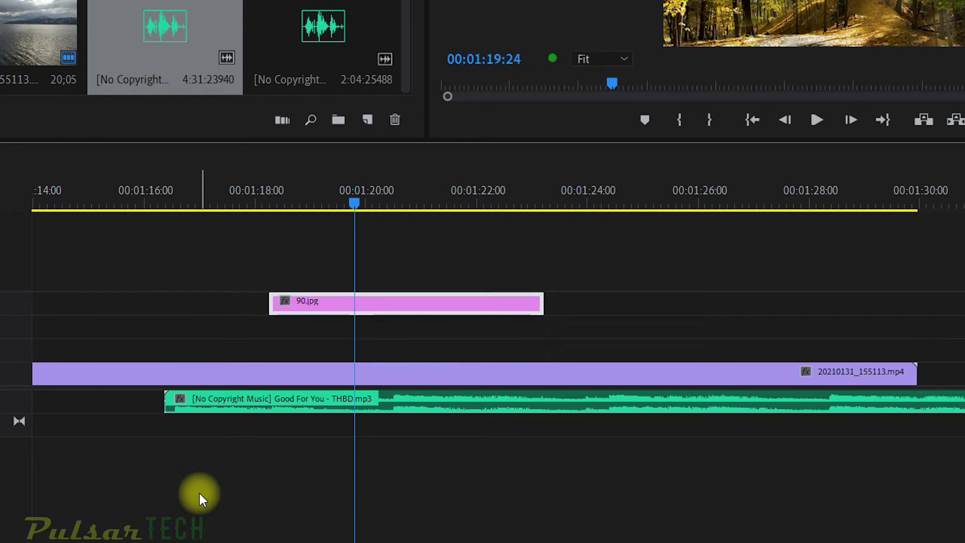
{"action": "key", "text": "Up"}
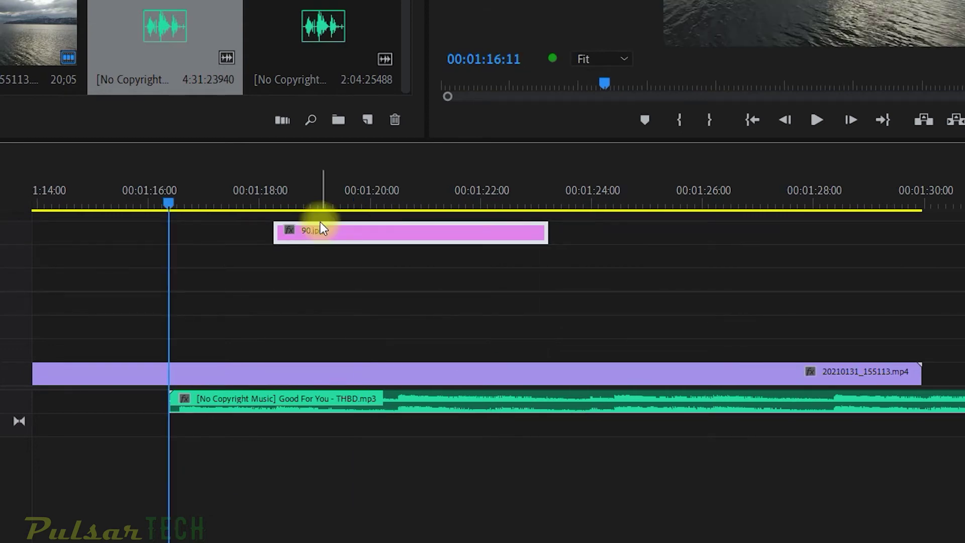
{"action": "key", "text": "alt+Down"}
{"action": "key", "text": "alt+Down"}
{"action": "key", "text": "alt+Down"}
{"action": "key", "text": "alt+Down"}
{"action": "key", "text": "alt+Down"}
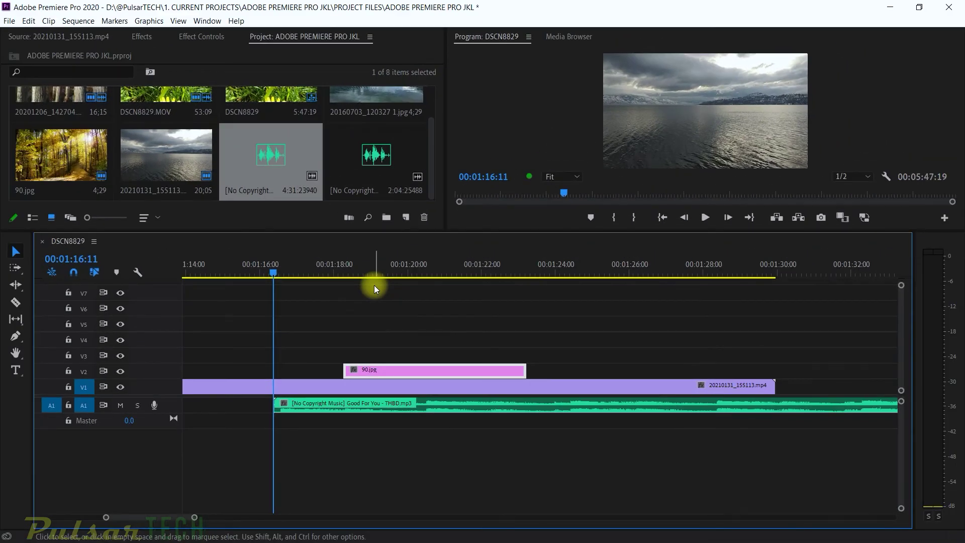
Step: Push the music clip down with Alt+Down to create audio tracks, return it to A1, then nudge 90.jpg
{"action": "left_click", "coordinate": [288, 406]}
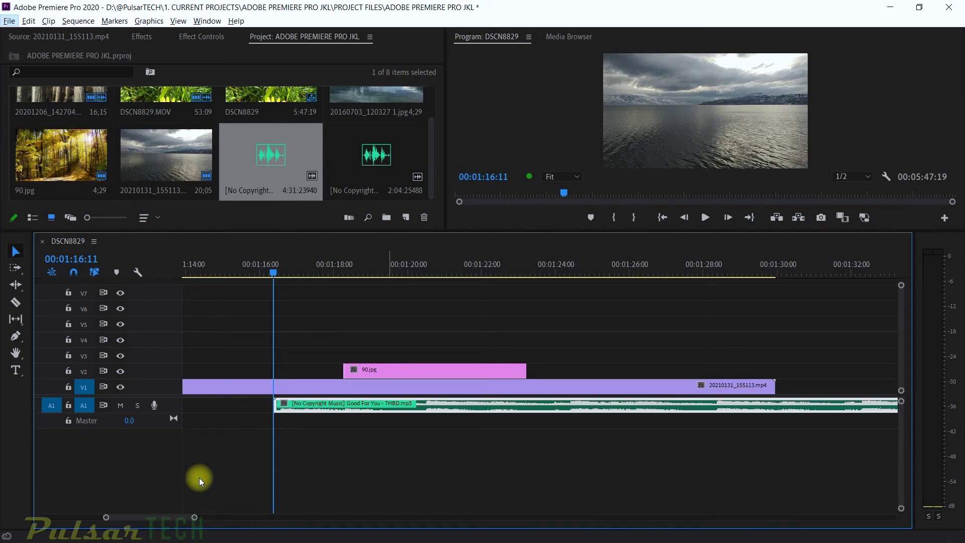
{"action": "key", "text": "alt+Down"}
{"action": "key", "text": "alt+Down"}
{"action": "key", "text": "alt+Down"}
{"action": "key", "text": "alt+Down"}
{"action": "key", "text": "alt+Up"}
{"action": "key", "text": "alt+Up"}
{"action": "key", "text": "alt+Up"}
{"action": "key", "text": "alt+Up"}
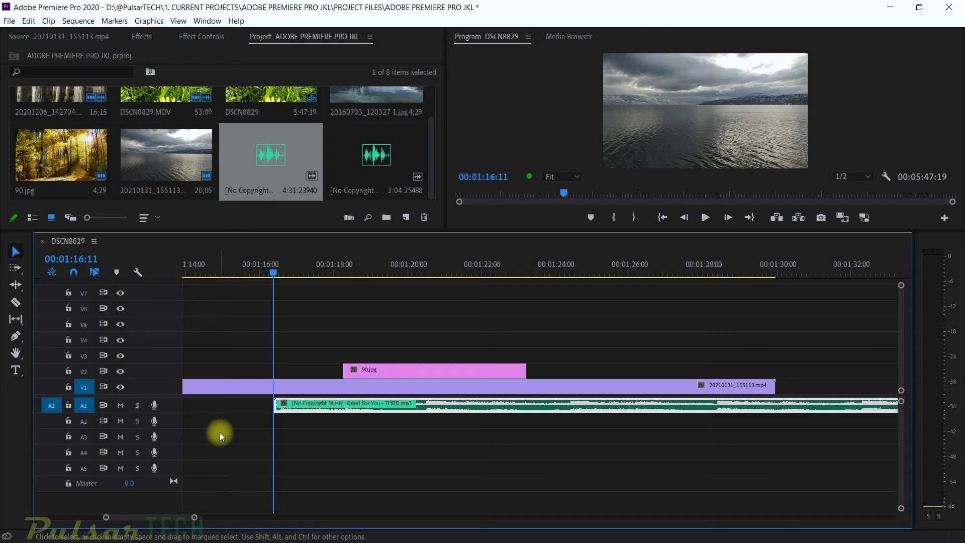
{"action": "left_click", "coordinate": [217, 149]}
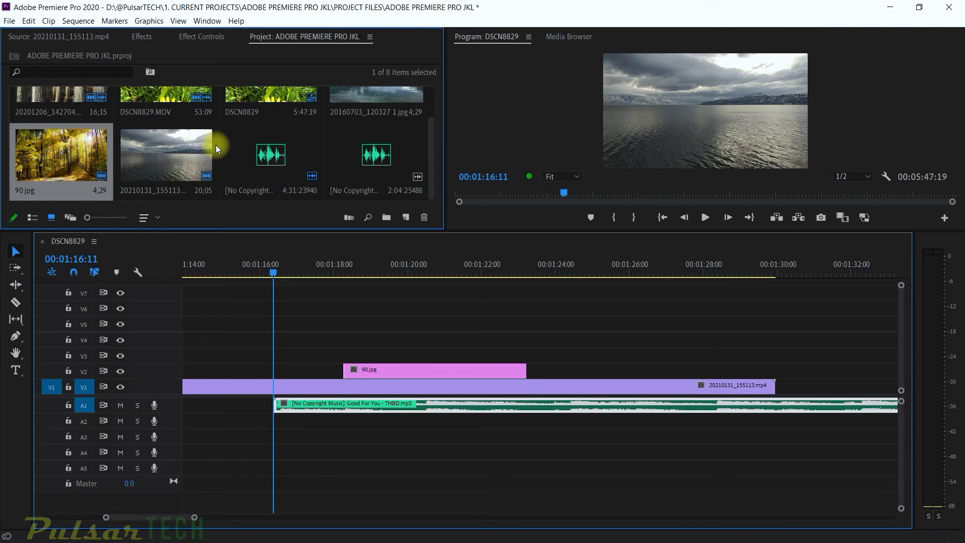
{"action": "left_click_drag", "start_coordinate": [390, 371], "coordinate": [394, 377]}
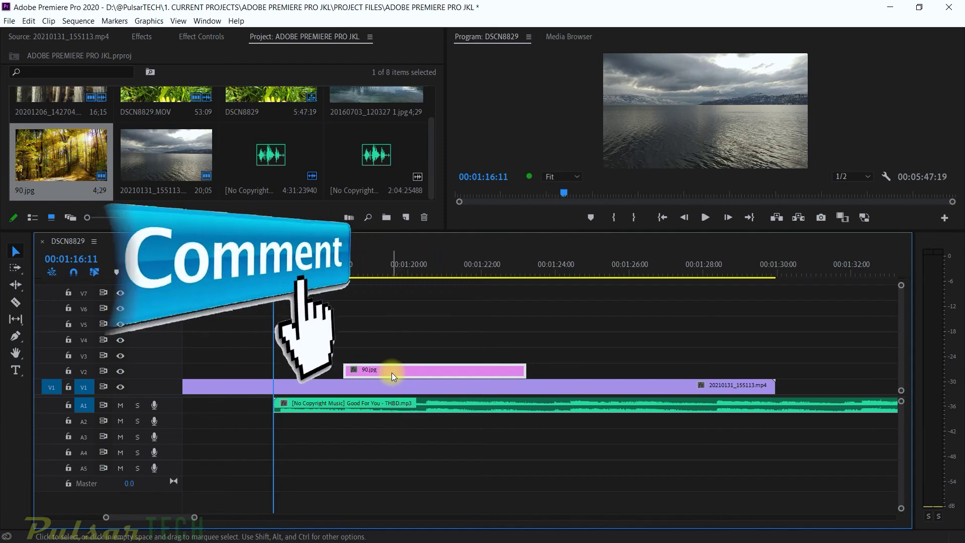